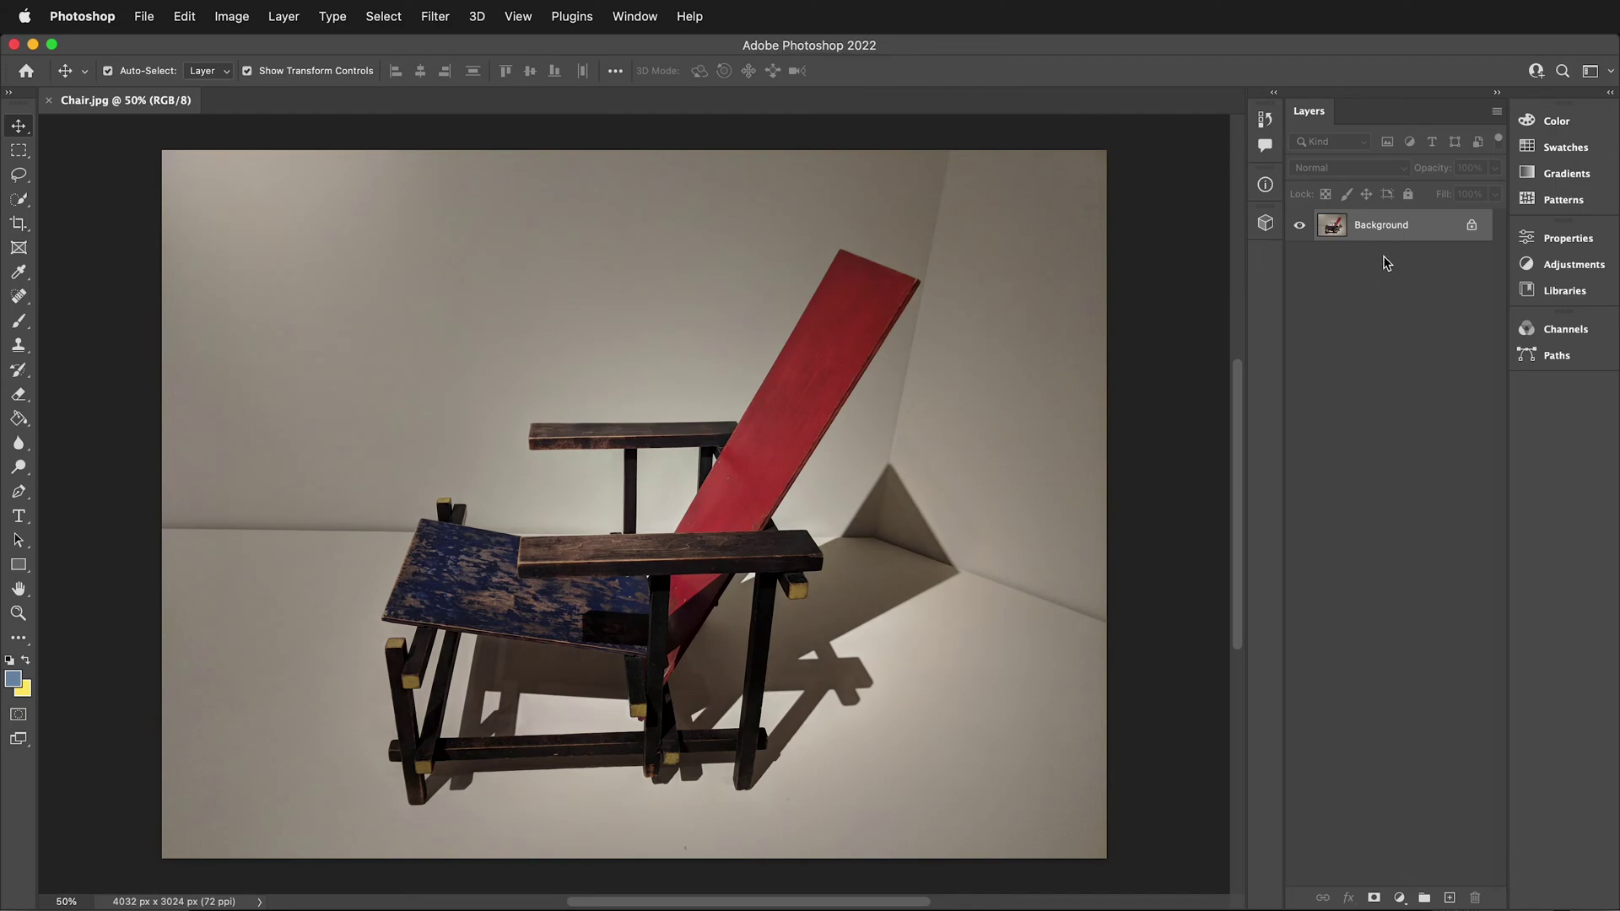
Convert the locked Background into a regular layer named 'chair'.
double_click(1457, 230)
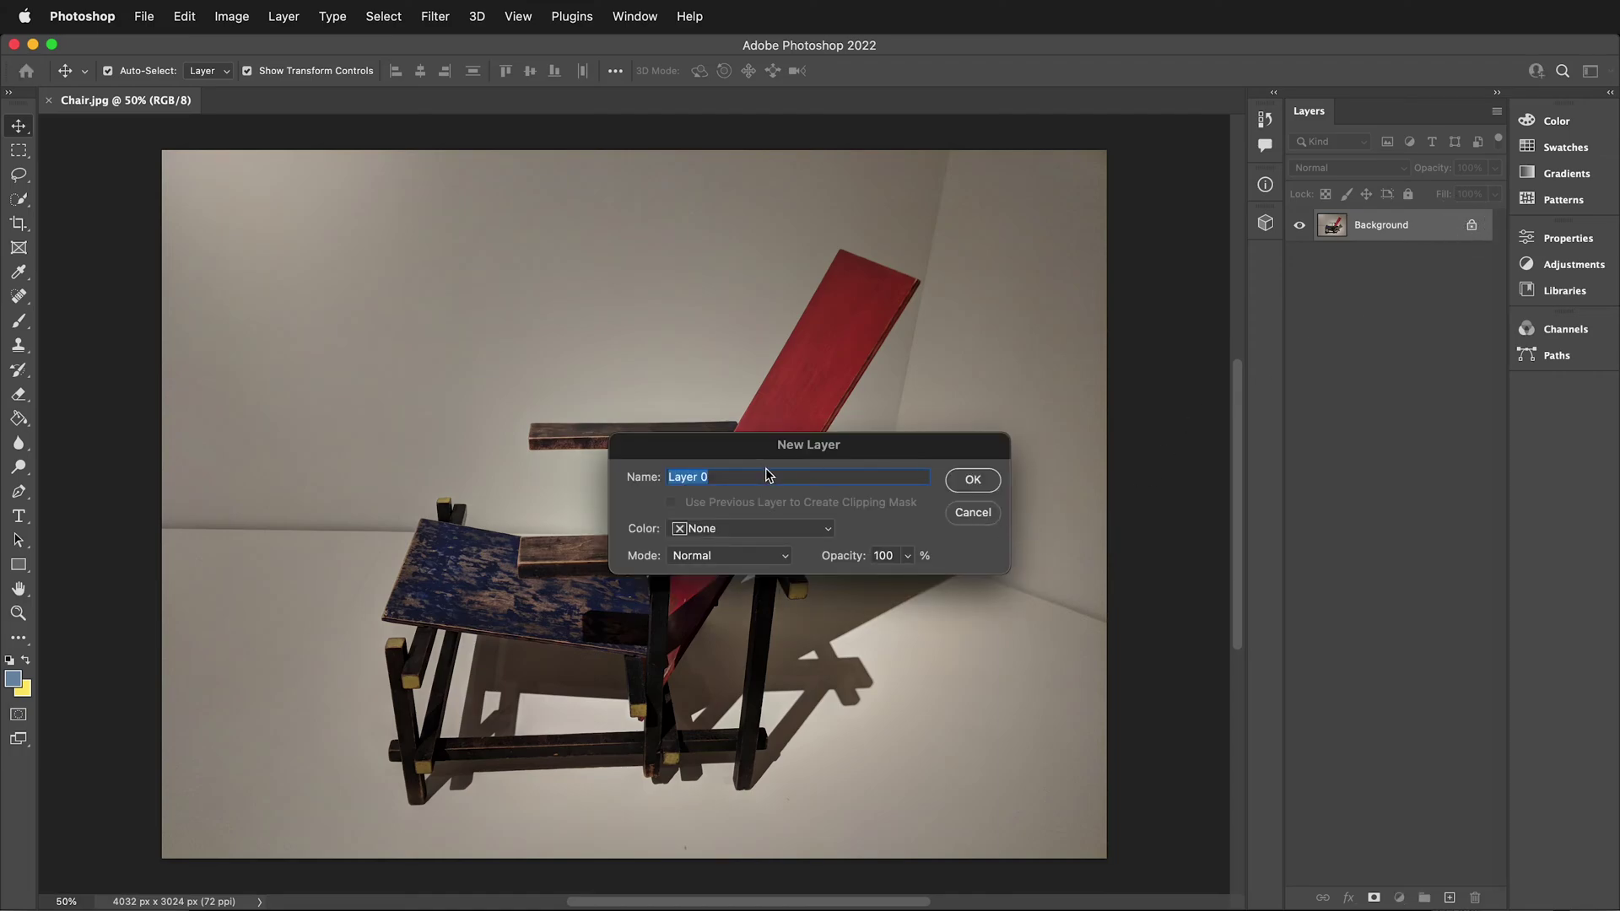
text(chair)
key(Return)
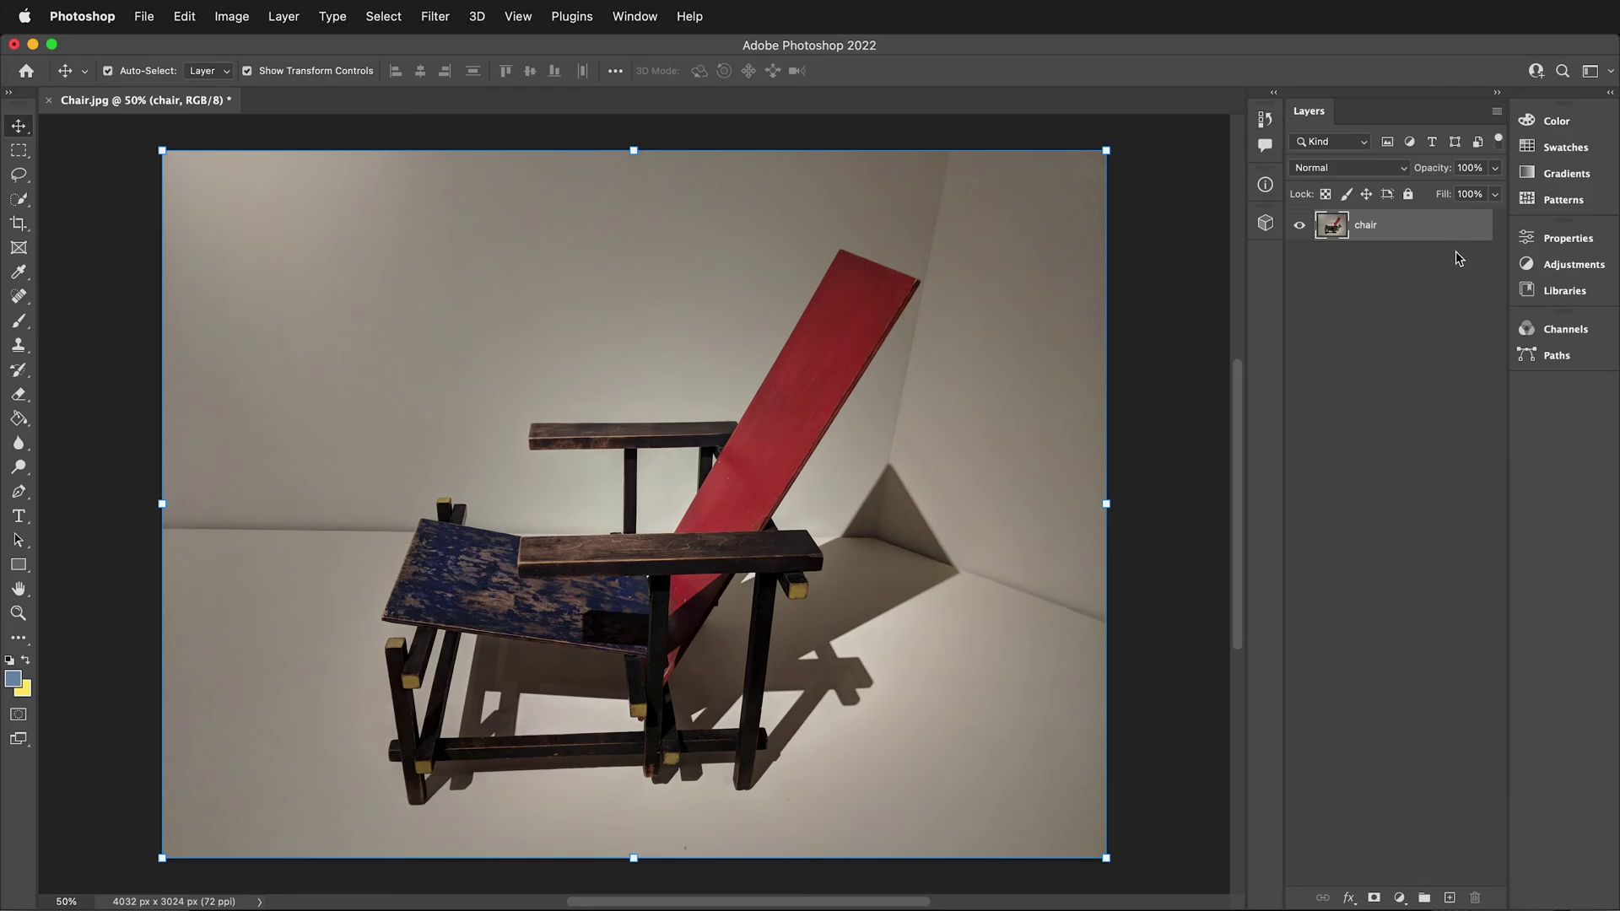
Convert the chair layer to a smart object and open it in the Camera Raw Filter.
right_click(1385, 231)
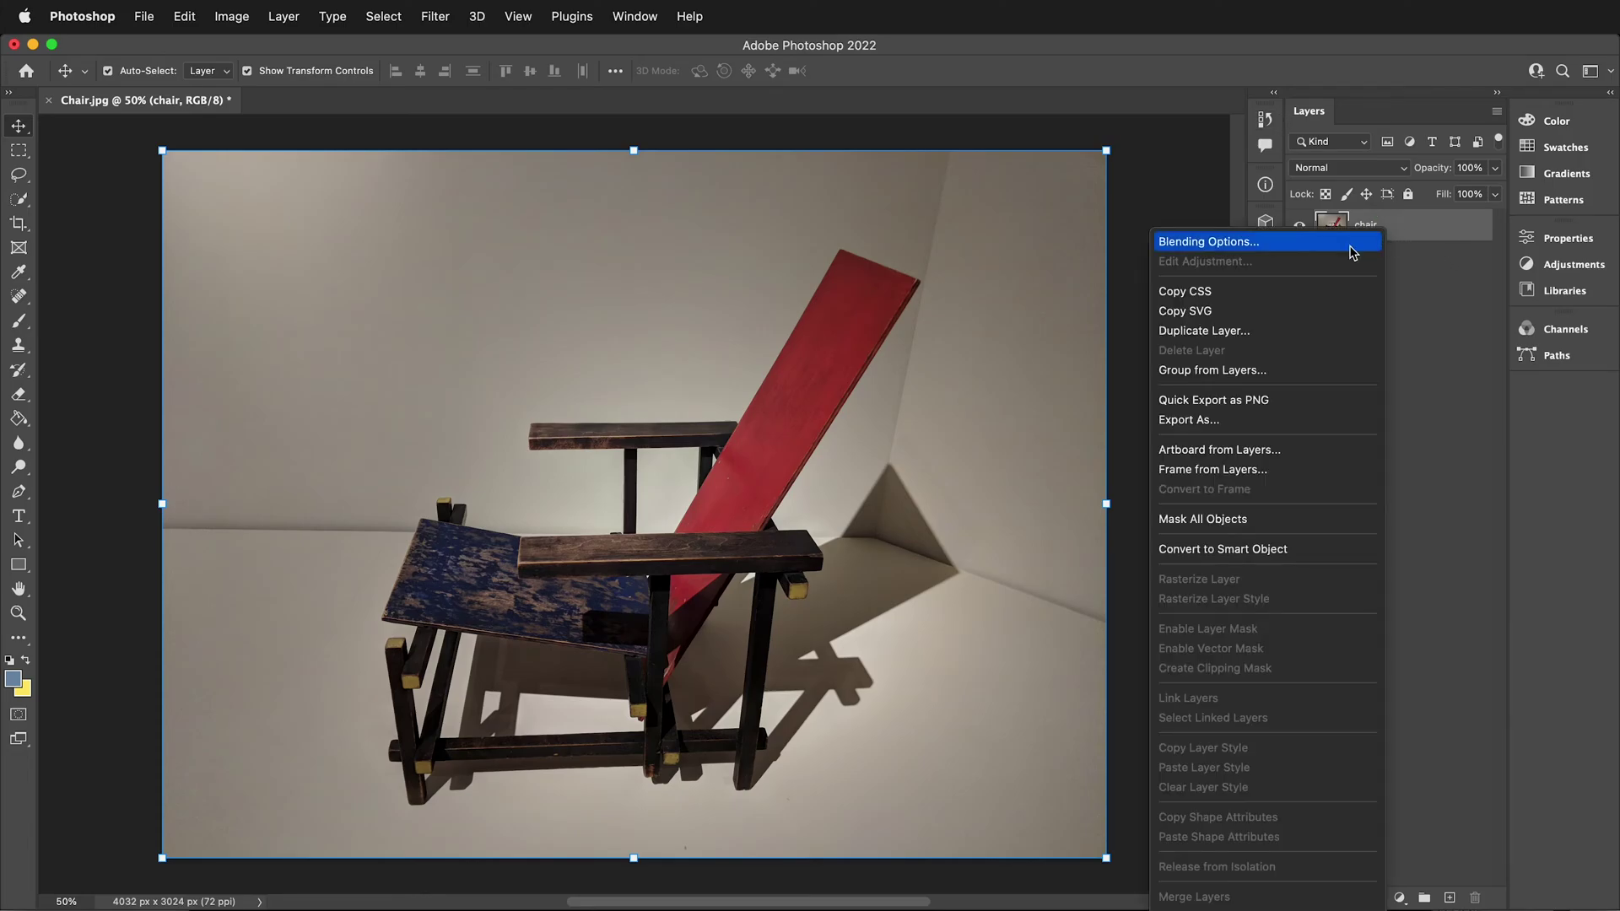
click(1199, 550)
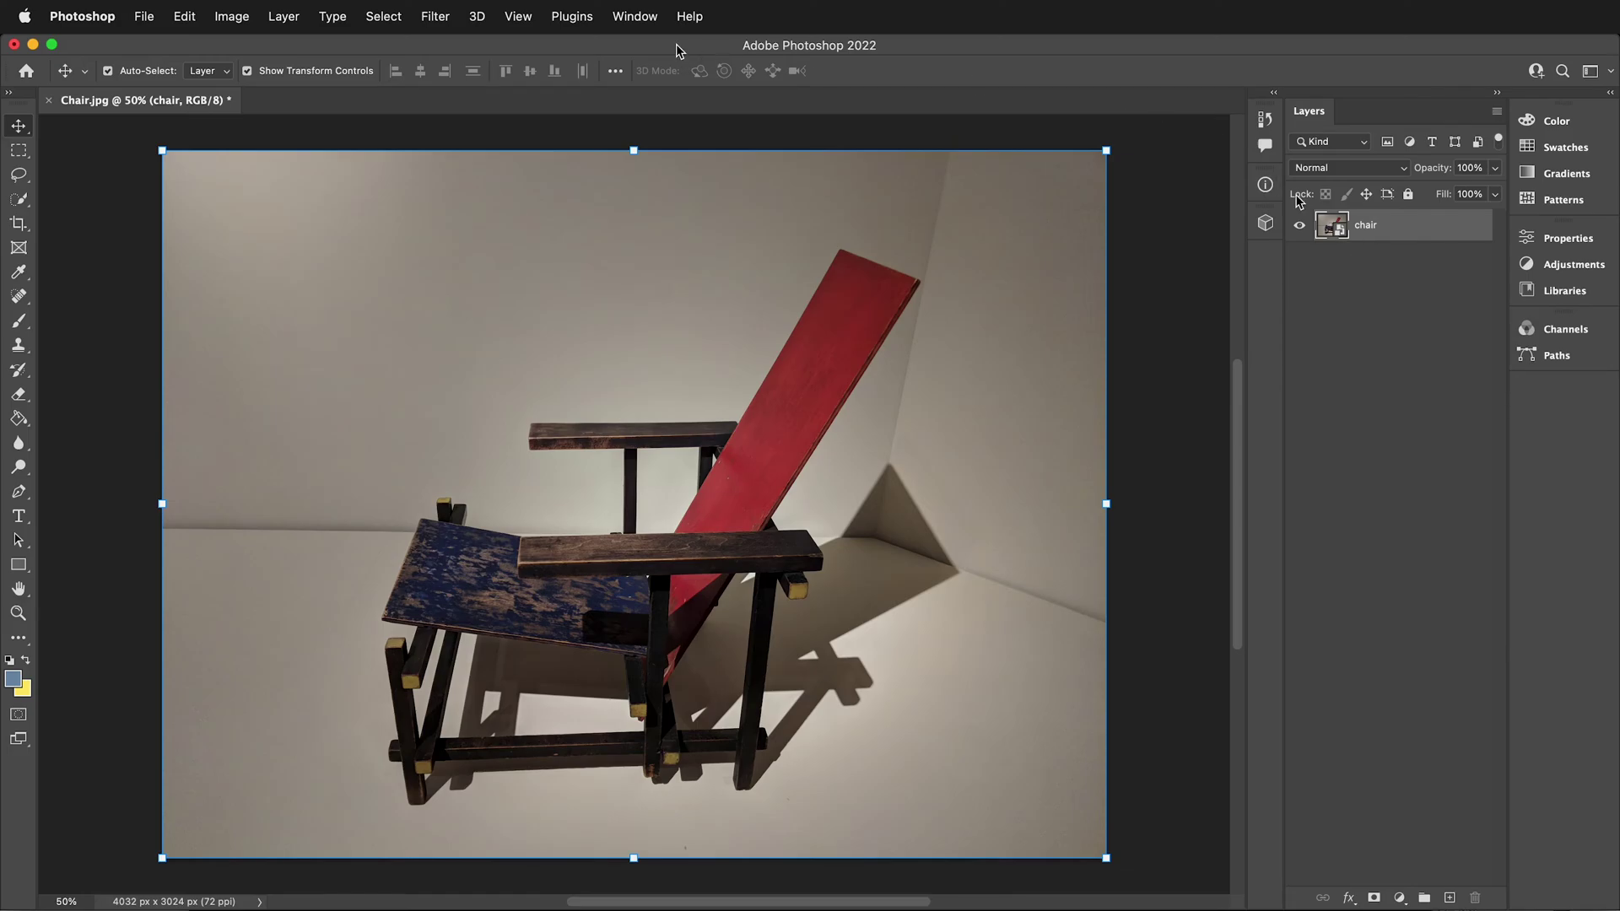
click(441, 16)
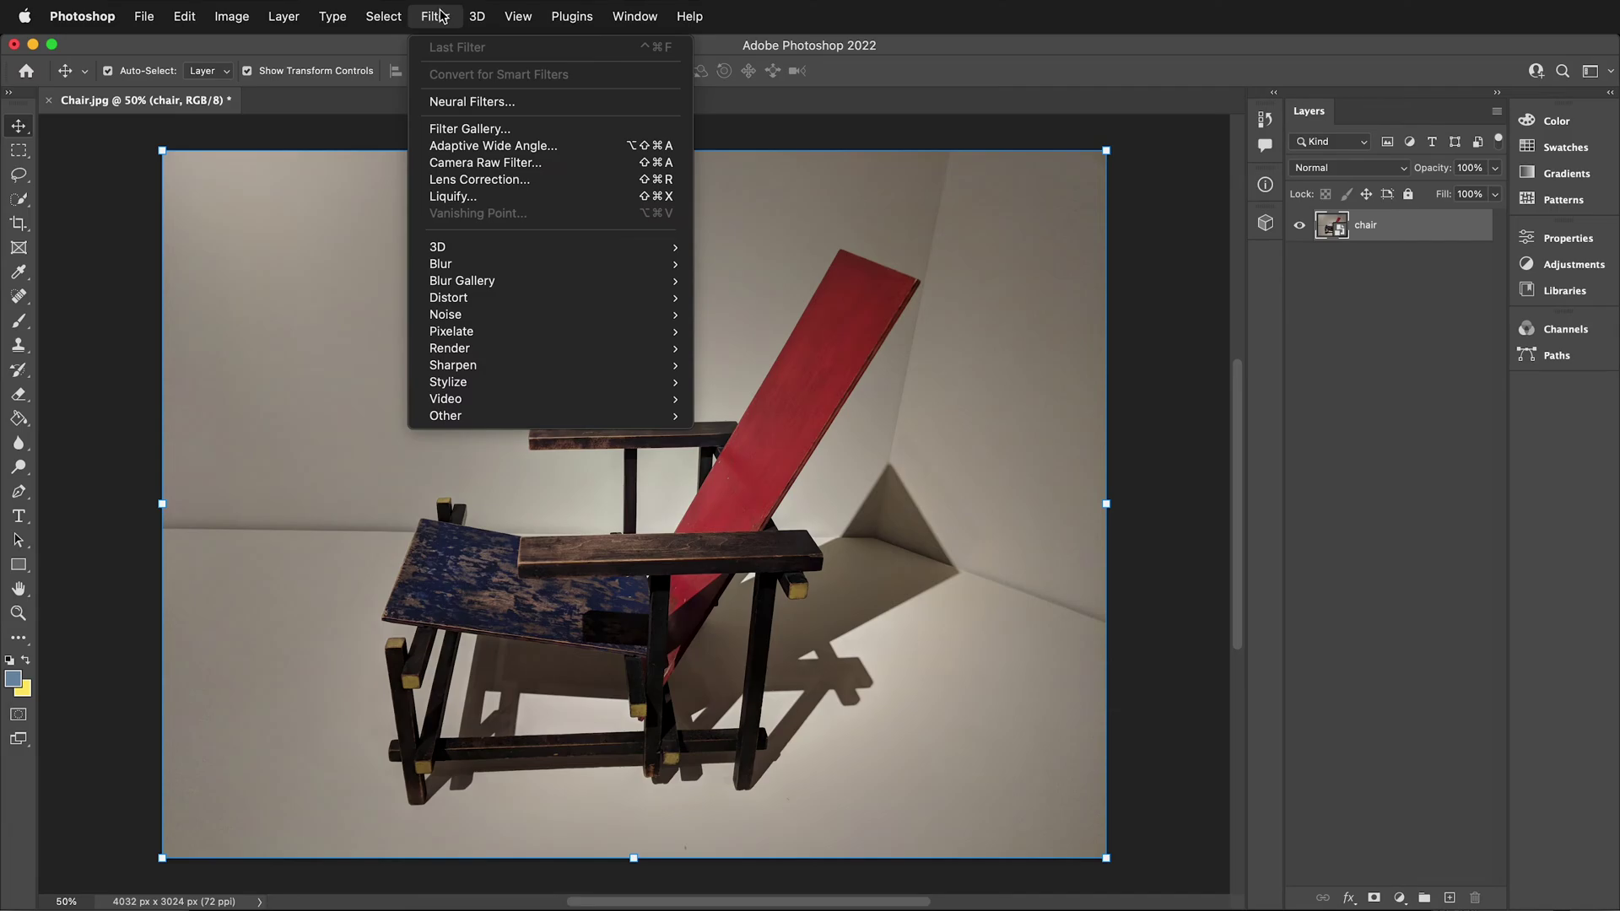
click(548, 165)
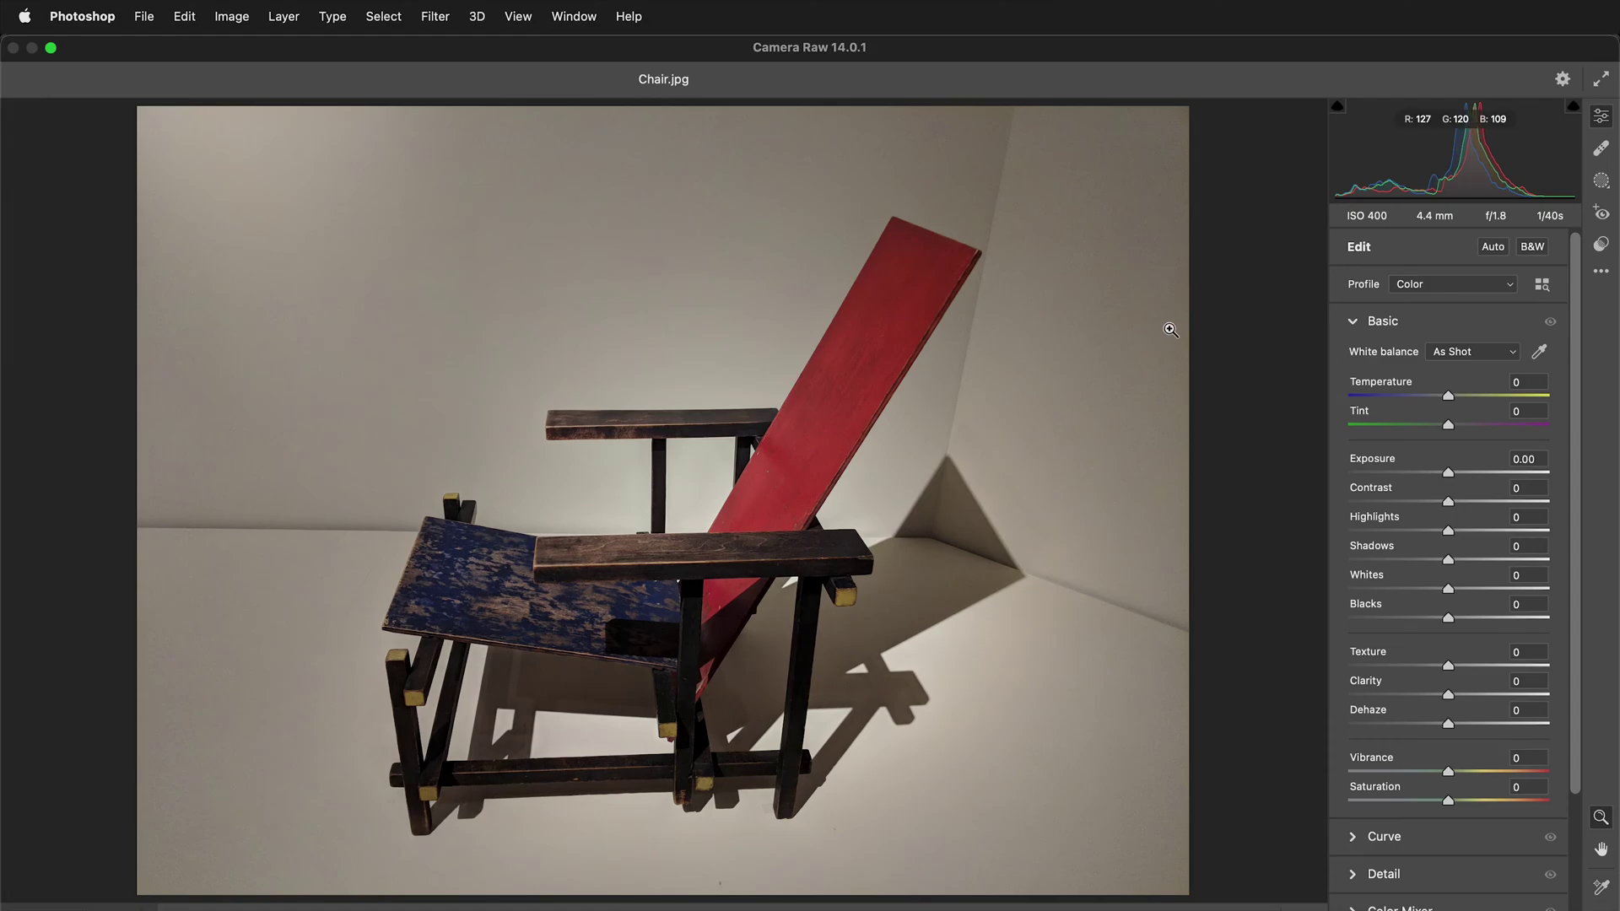
Sample the wall for white balance, apply Auto tone, and drag Whites down to -25.
click(1535, 353)
click(591, 278)
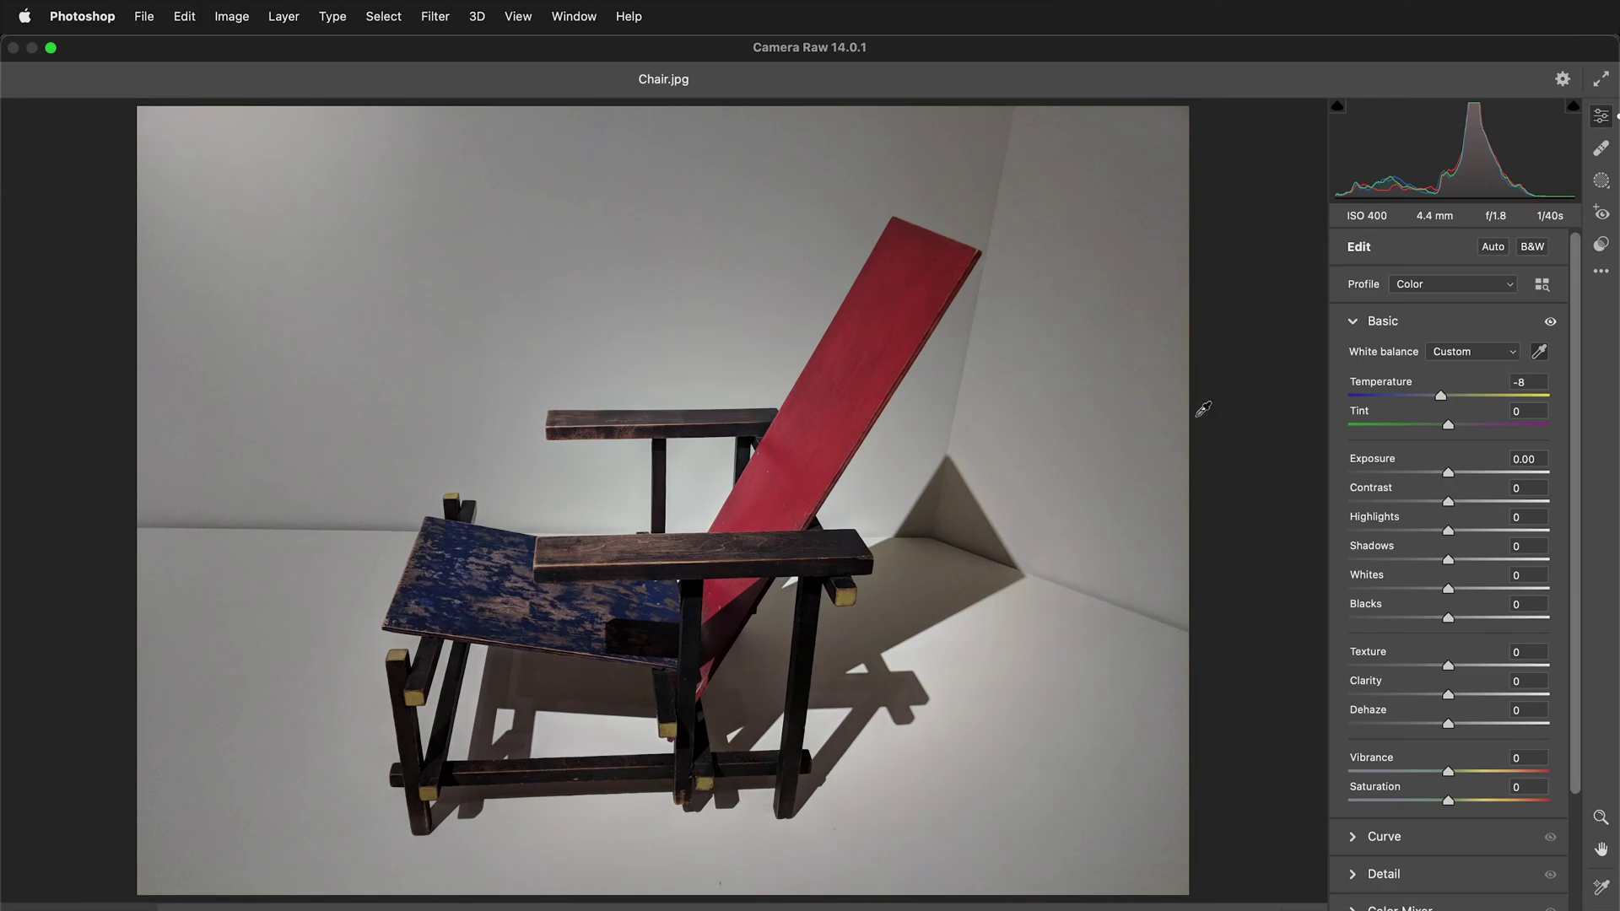
click(1498, 248)
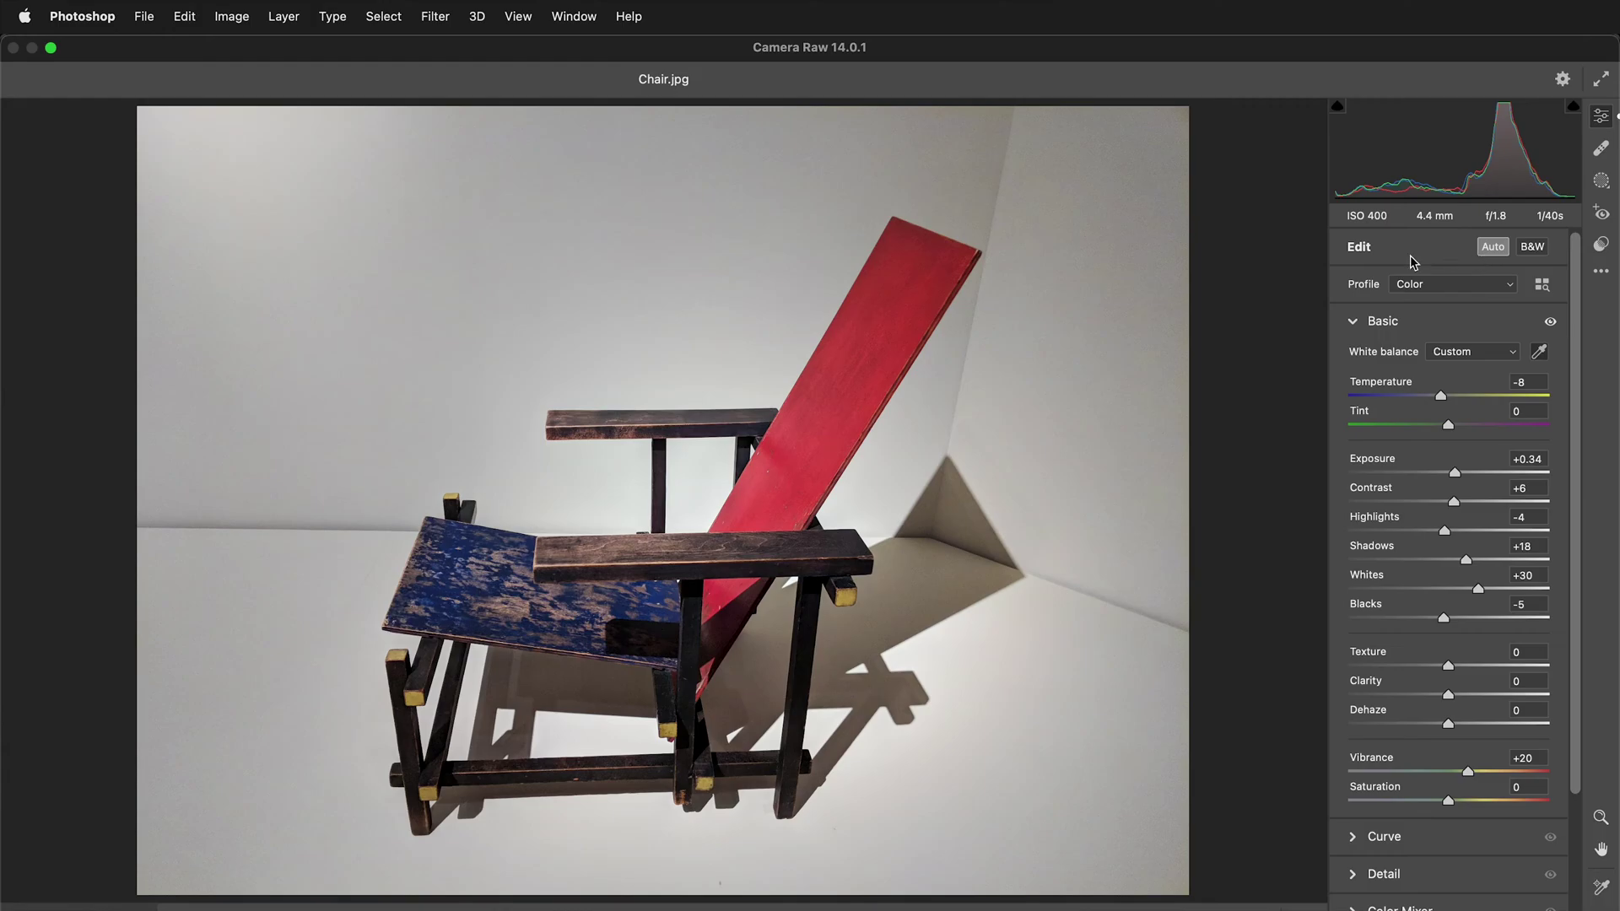
drag(1479, 590, 1421, 593)
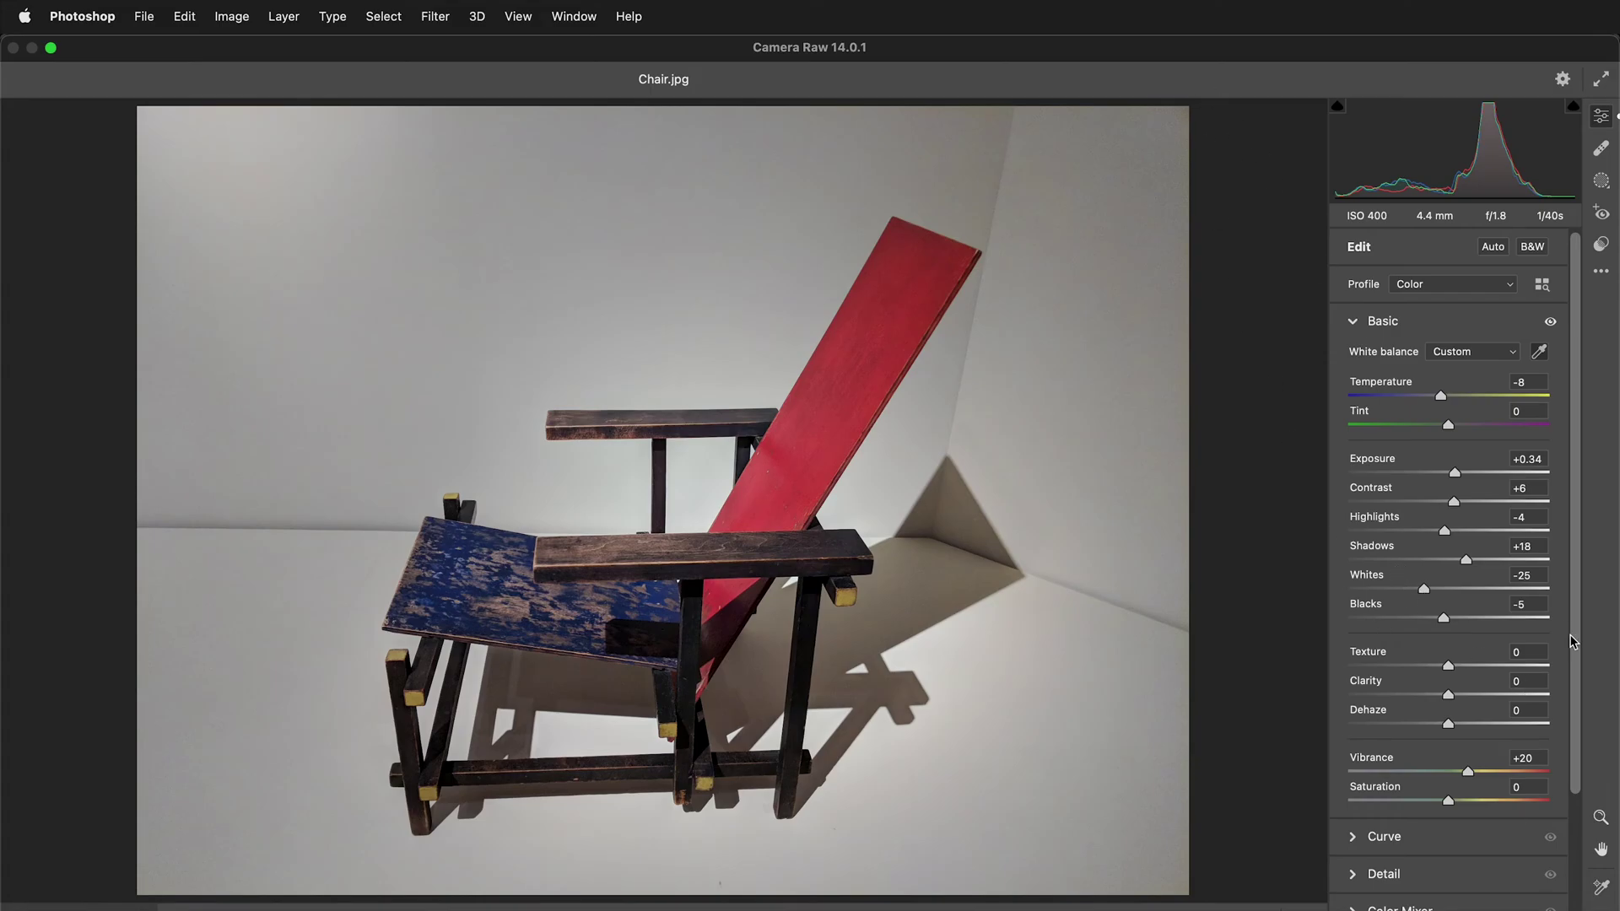
scroll(1522, 652, down, 1)
scroll(1523, 653, down, 1)
scroll(1523, 652, down, 1)
scroll(1523, 653, down, 2)
scroll(1522, 653, down, 1)
Confirm Camera Raw so the chair layer shows a Camera Raw smart filter.
key(Return)
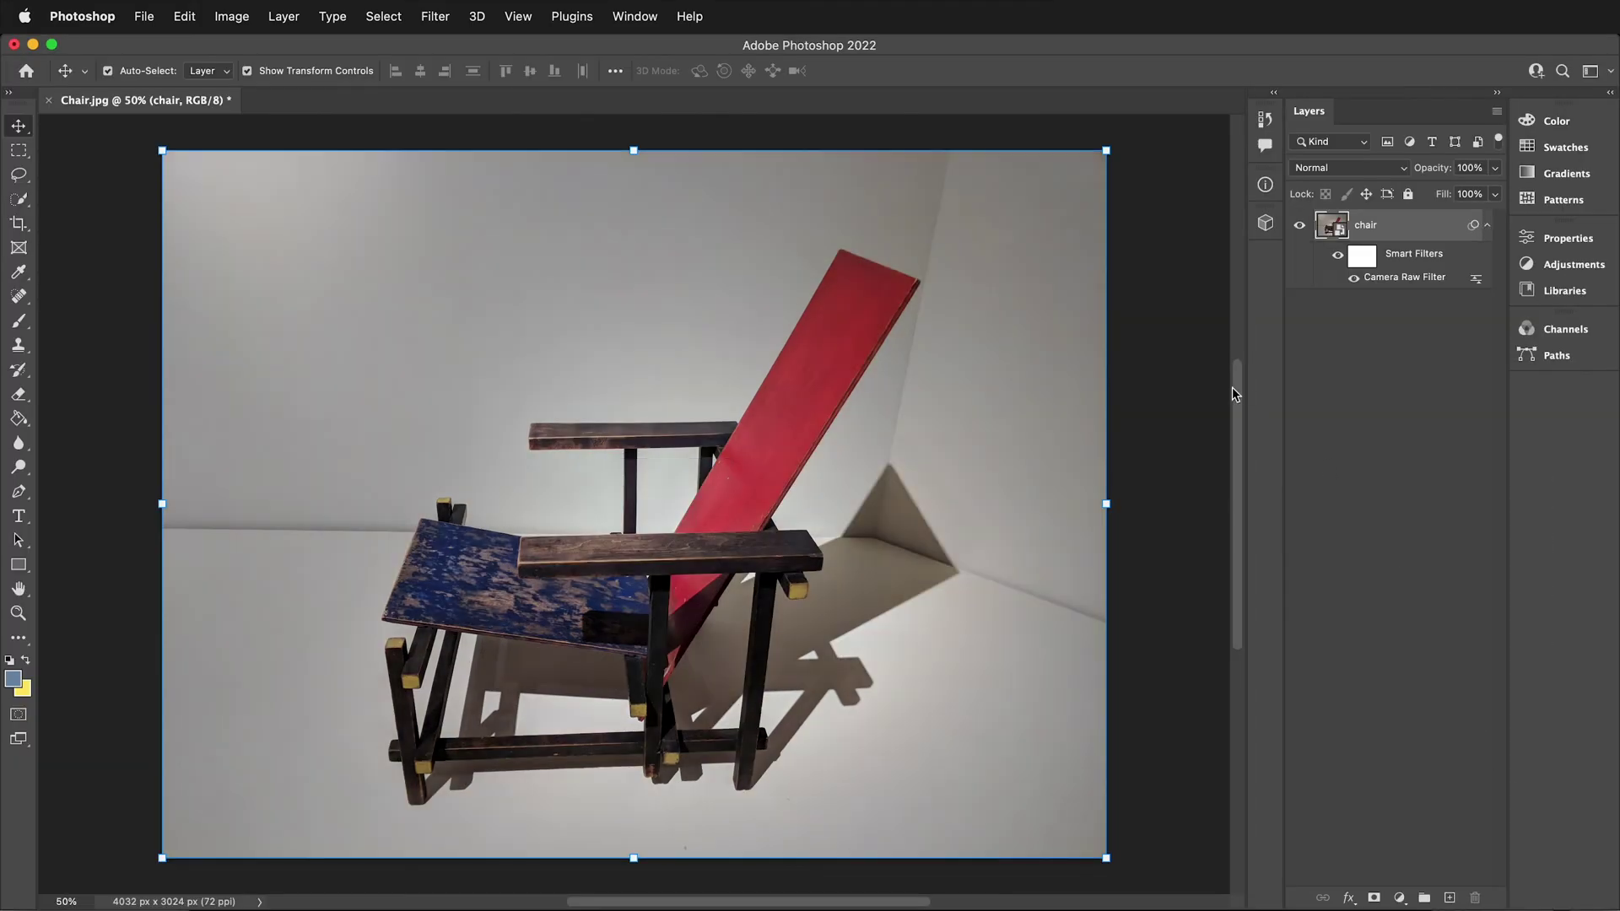